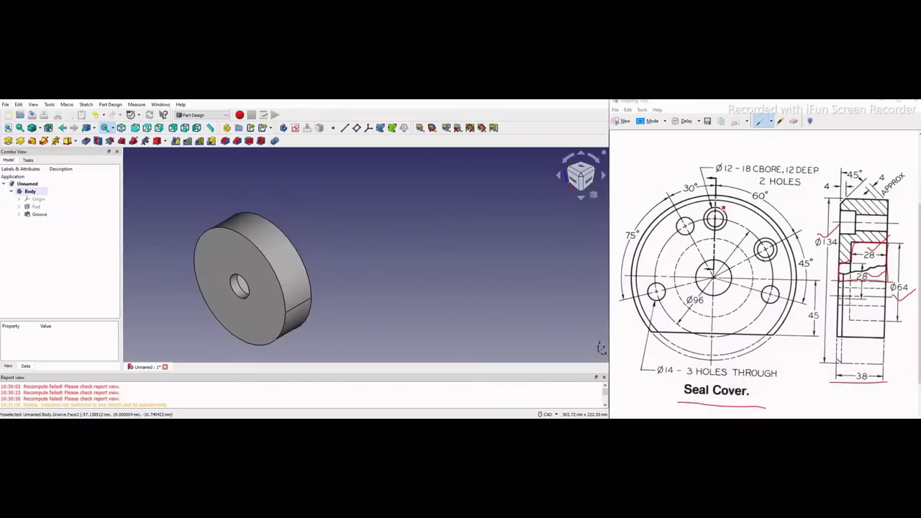
Mark the 60° angle and the upper-right counterbored hole on the reference drawing
{"action": "left_click", "coordinate": [728, 215]}
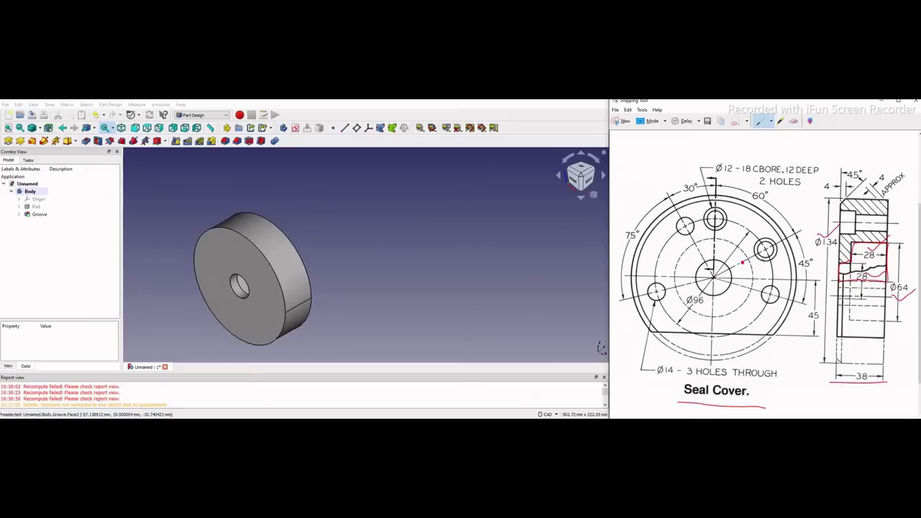
{"action": "left_click_drag", "start_coordinate": [728, 215], "coordinate": [755, 202]}
{"action": "left_click_drag", "start_coordinate": [765, 237], "coordinate": [795, 221]}
Start a new sketch on the disc's front face
{"action": "left_click", "coordinate": [427, 277]}
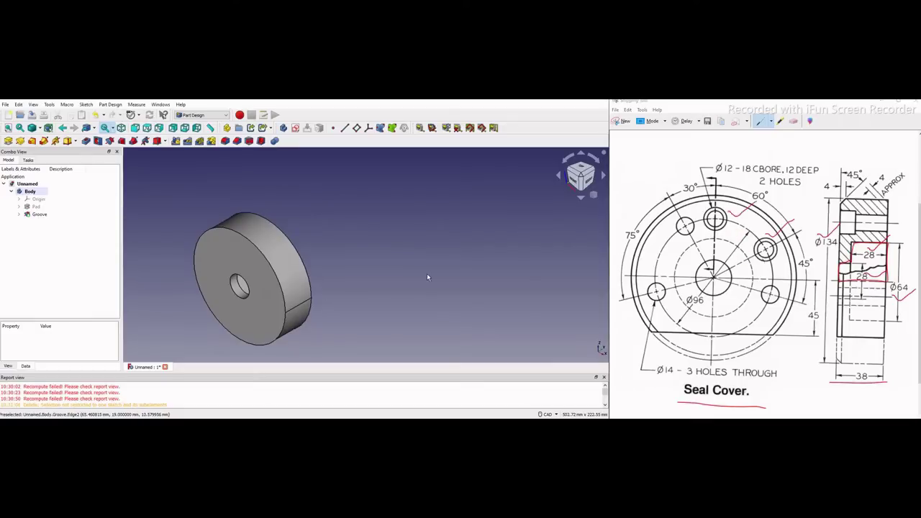
{"action": "left_click", "coordinate": [255, 306]}
{"action": "left_click", "coordinate": [295, 128]}
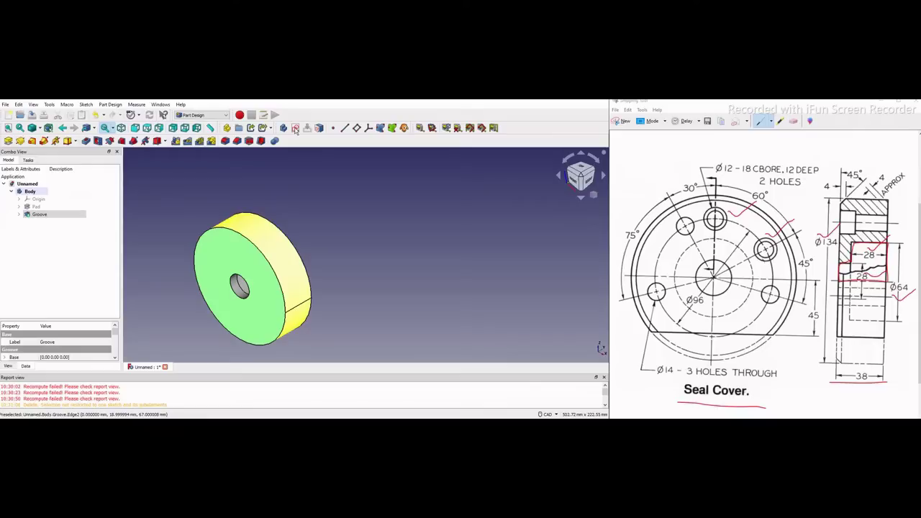
Place a small circle on the vertical axis near the disc's top
{"action": "scroll", "coordinate": [221, 315], "scroll_direction": "up", "scroll_amount": 2}
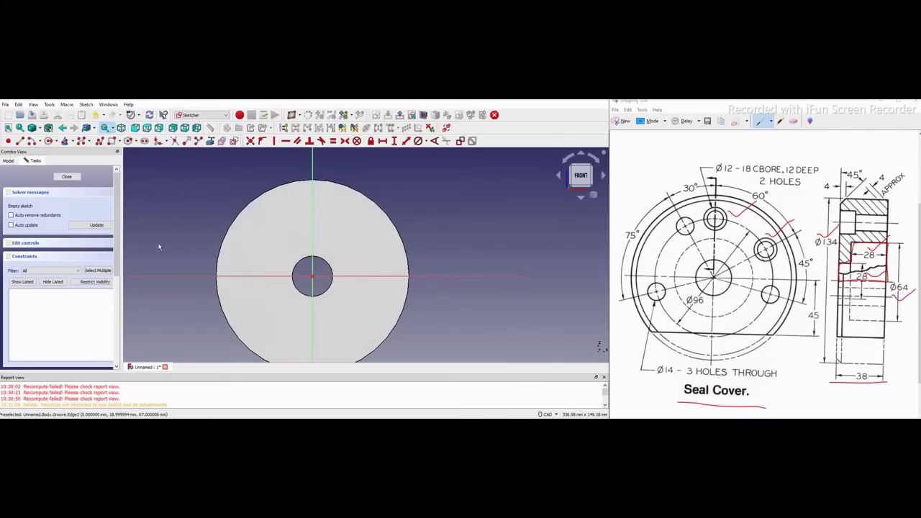
{"action": "left_click", "coordinate": [49, 141]}
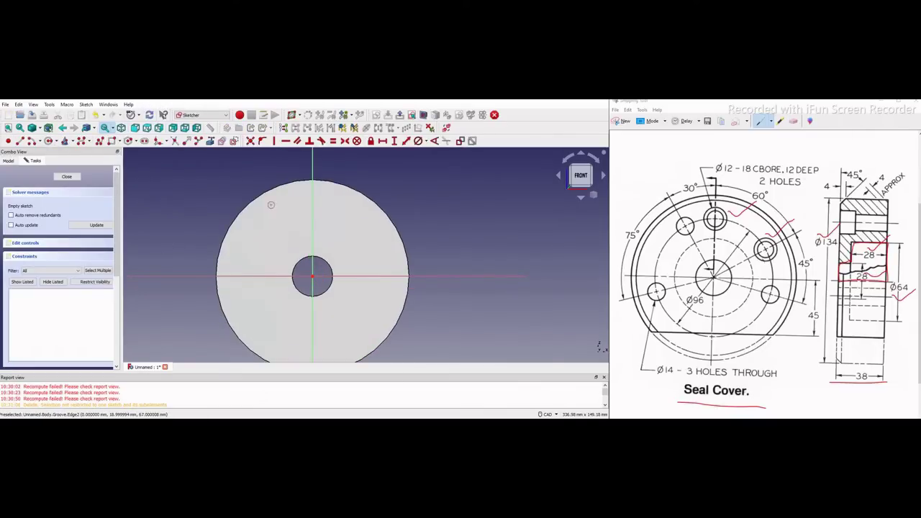
{"action": "left_click", "coordinate": [313, 200]}
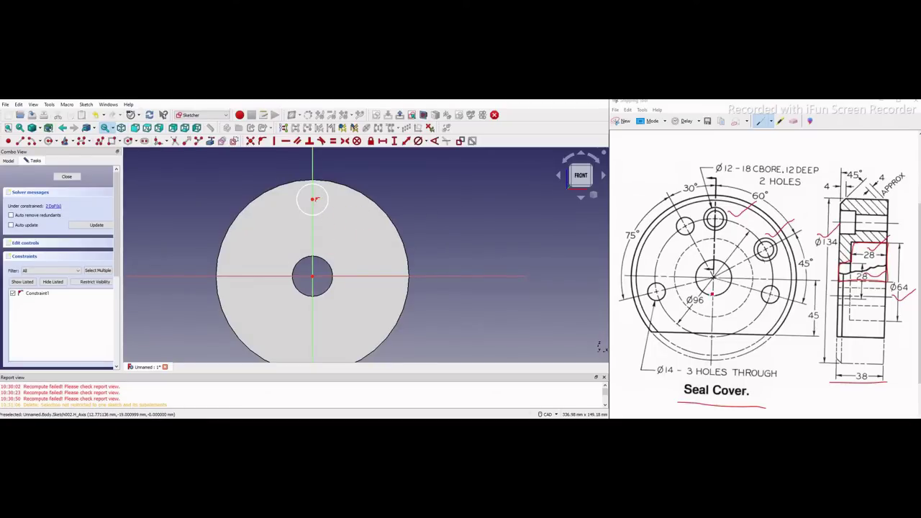
Underline the Ø96 bolt circle on the drawing, then draw a circle centred on the origin
{"action": "left_click", "coordinate": [707, 308]}
{"action": "left_click_drag", "start_coordinate": [708, 308], "coordinate": [687, 308]}
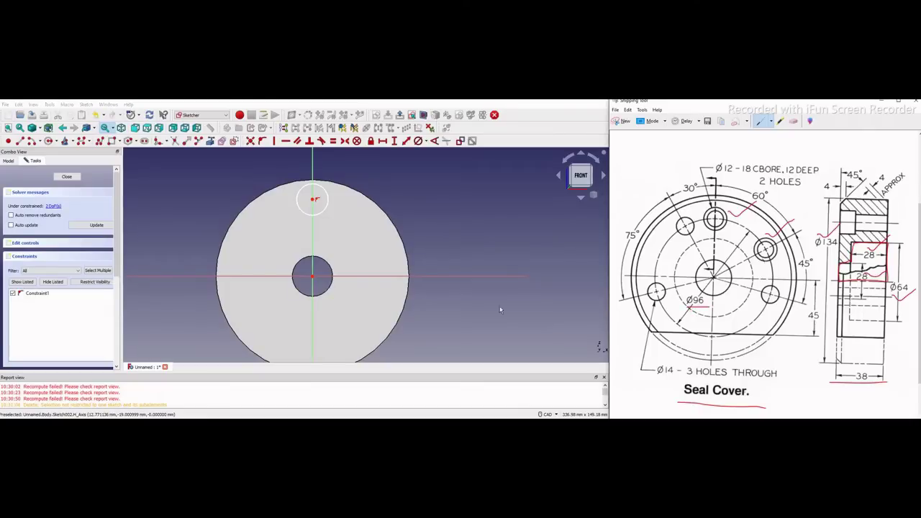
{"action": "left_click", "coordinate": [266, 267]}
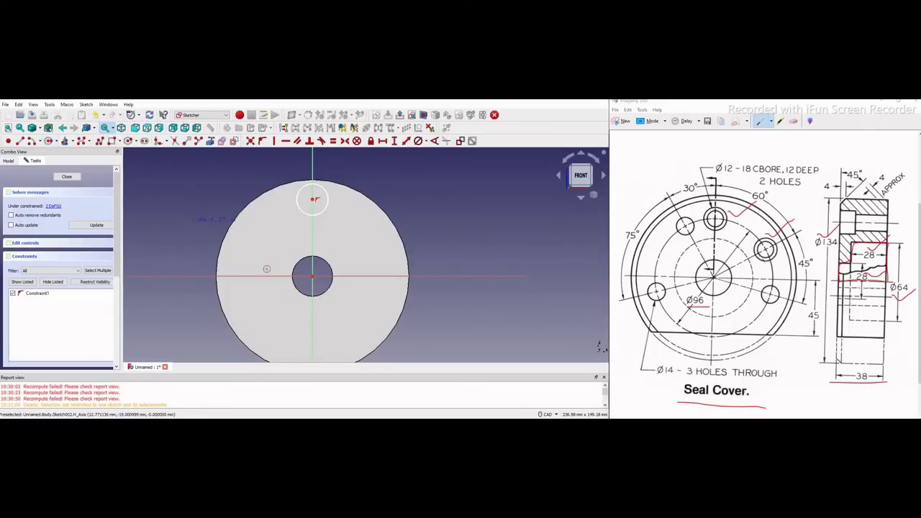
{"action": "left_click", "coordinate": [312, 276]}
{"action": "left_click", "coordinate": [356, 244]}
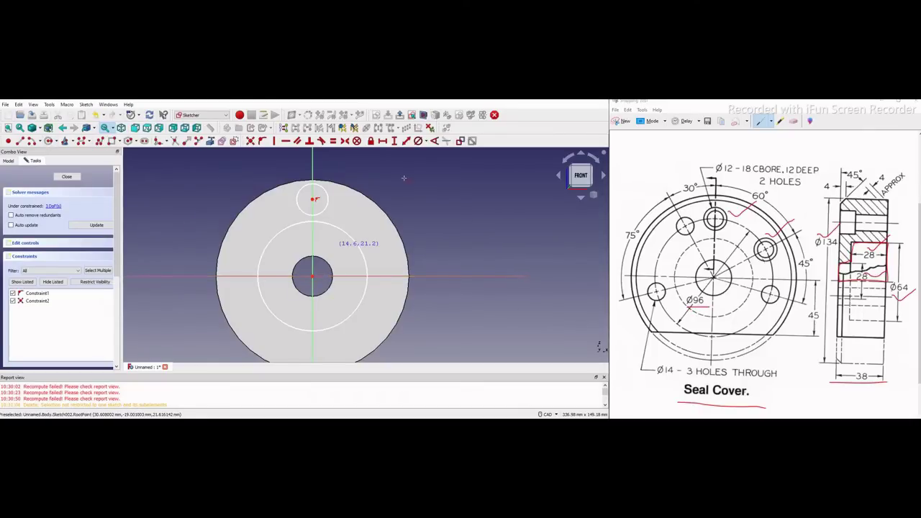
{"action": "left_click", "coordinate": [353, 239]}
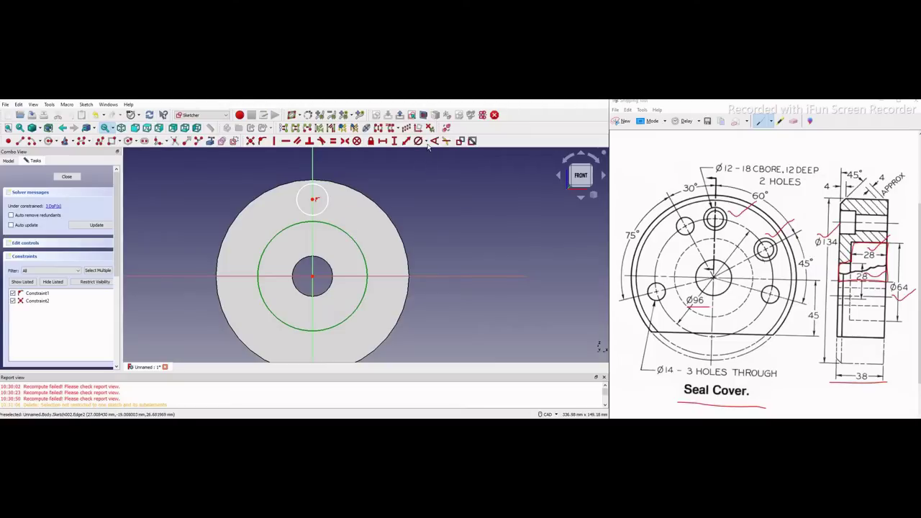
Constrain the centred circle to a 96 mm diameter and move its label upper left
{"action": "left_click", "coordinate": [427, 143]}
{"action": "left_click", "coordinate": [431, 164]}
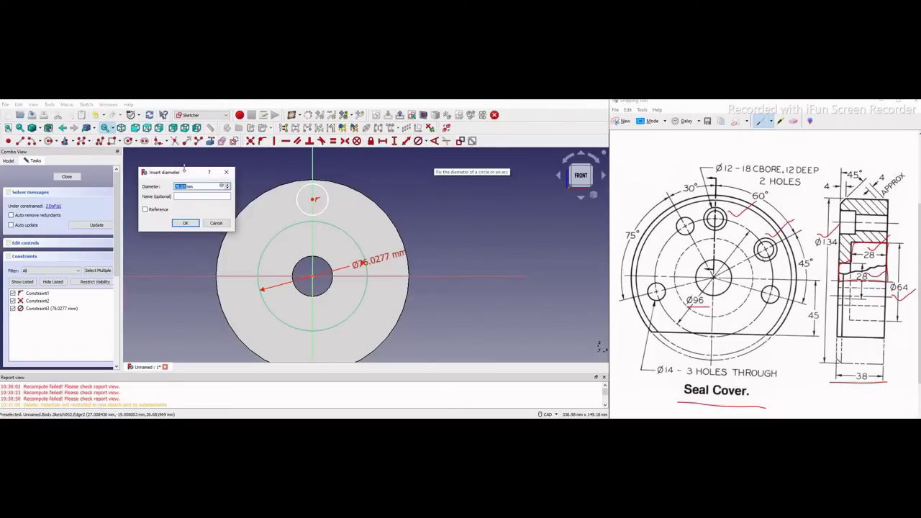
{"action": "type", "text": "96"}
{"action": "left_click", "coordinate": [187, 224]}
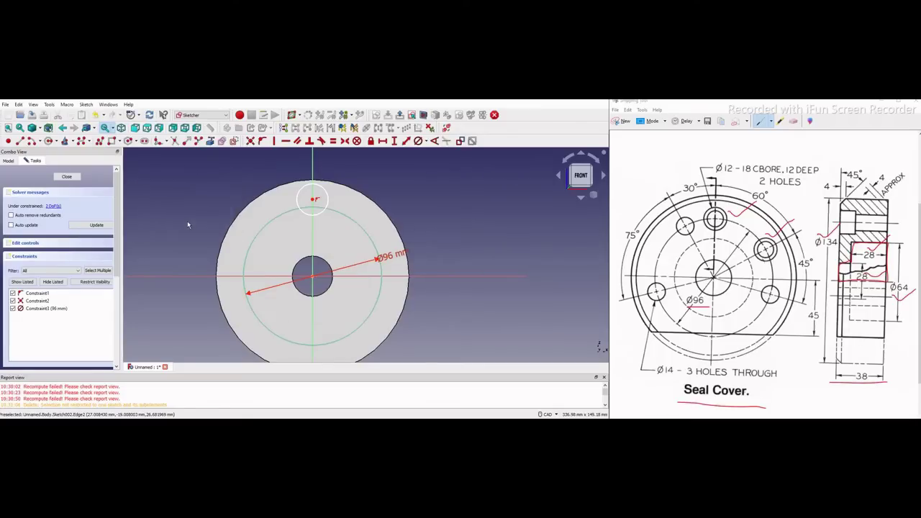
{"action": "left_click_drag", "start_coordinate": [388, 257], "coordinate": [172, 222]}
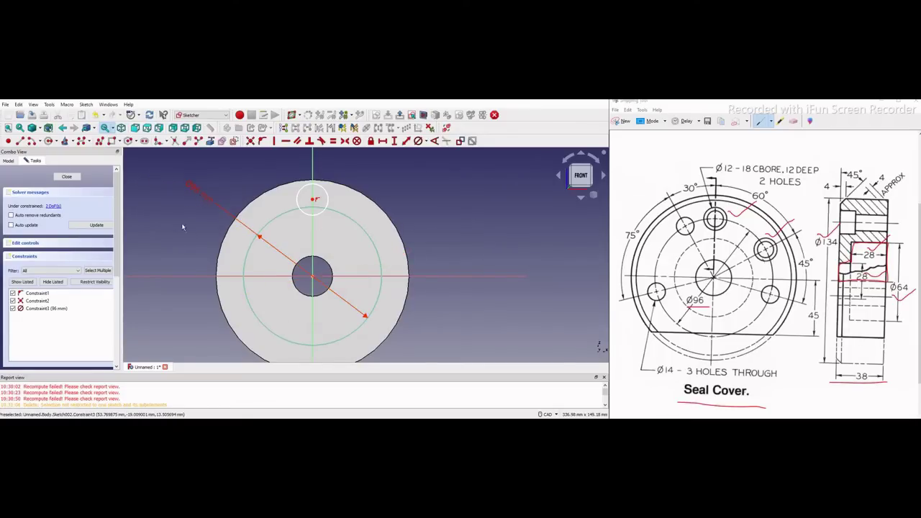
Convert the 96 mm circle to construction geometry
{"action": "left_click", "coordinate": [364, 231]}
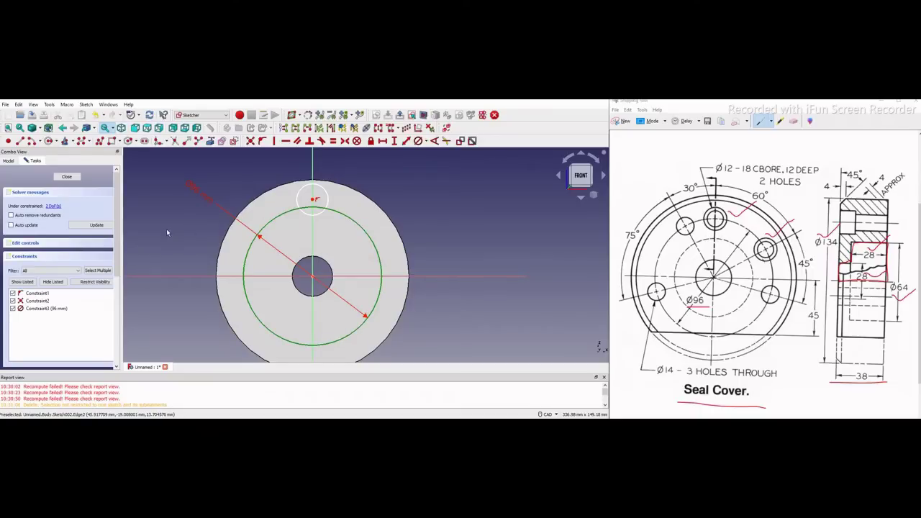
{"action": "left_click", "coordinate": [233, 141]}
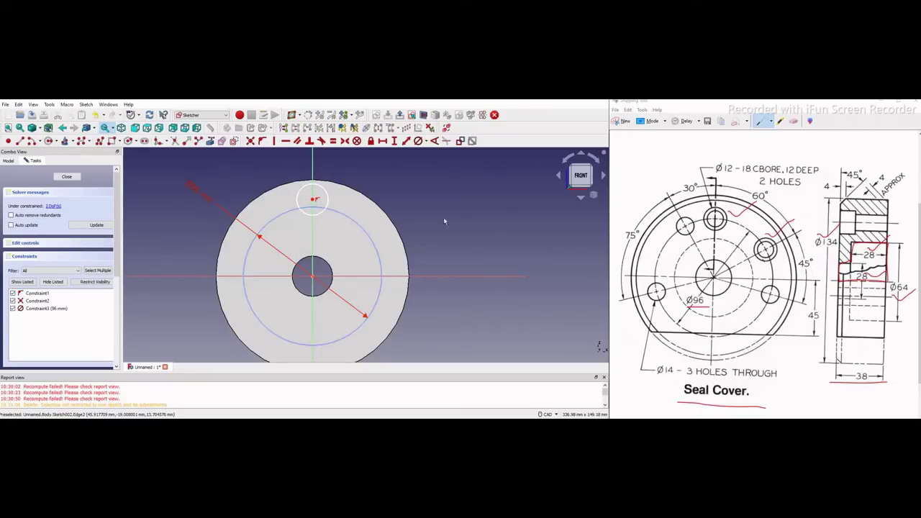
{"action": "left_click", "coordinate": [319, 209]}
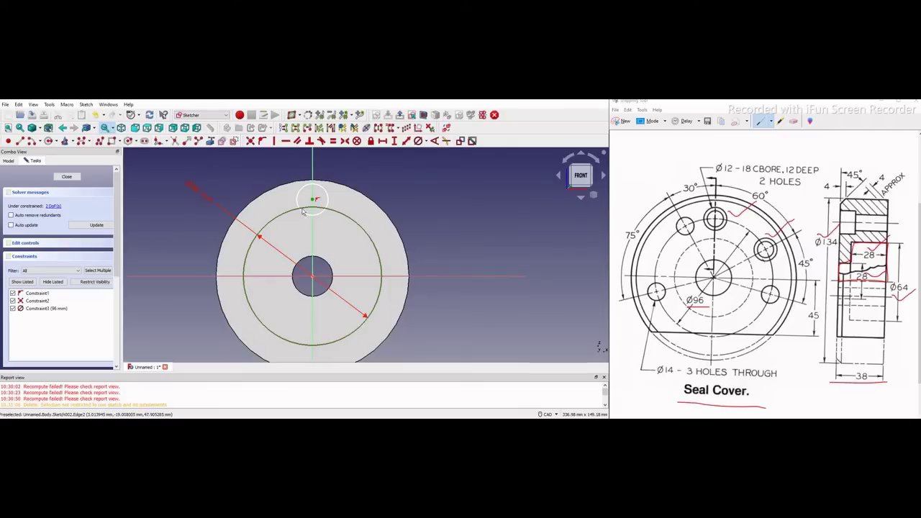
Put the small circle's centre on the Ø96 bolt circle and mark the section view on the drawing
{"action": "left_click", "coordinate": [261, 141]}
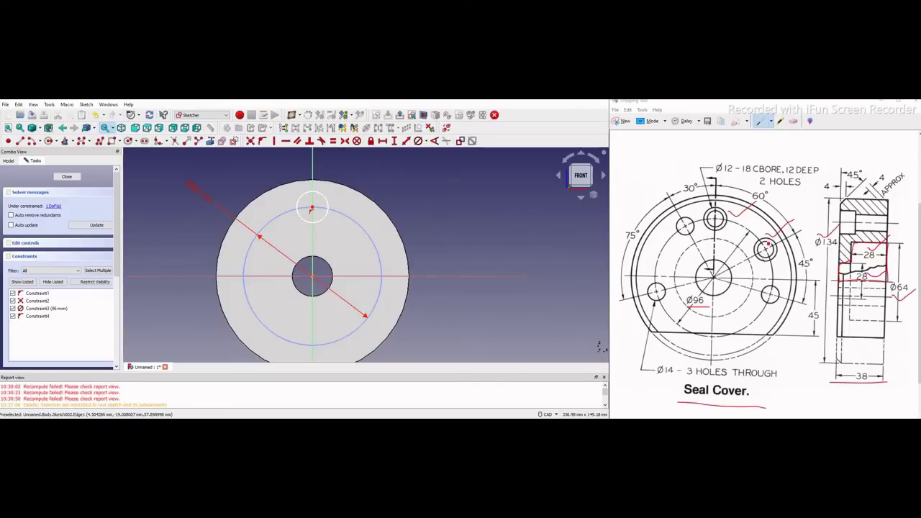
{"action": "left_click", "coordinate": [905, 223]}
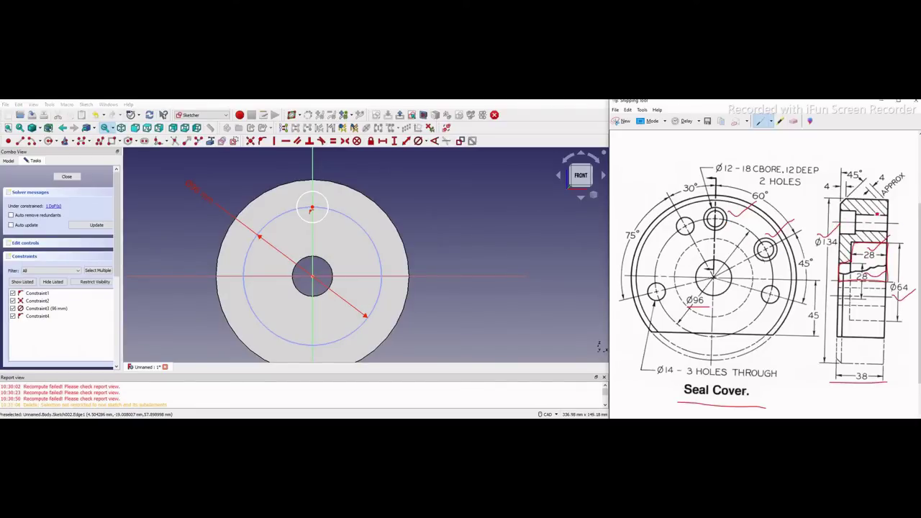
{"action": "left_click_drag", "start_coordinate": [899, 230], "coordinate": [832, 223]}
{"action": "left_click", "coordinate": [415, 177]}
Give the small circle a 12 mm diameter and mark the 60° angle on the drawing
{"action": "left_click", "coordinate": [425, 144]}
{"action": "left_click", "coordinate": [441, 166]}
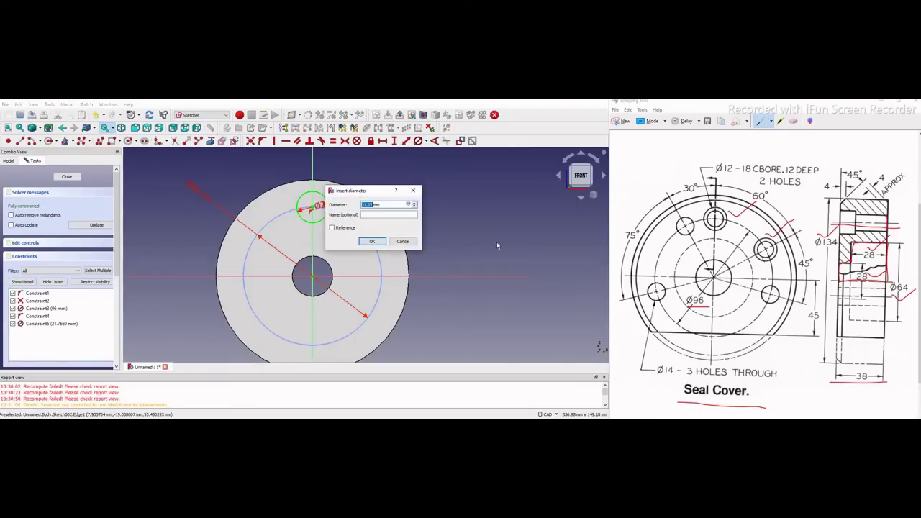
{"action": "type", "text": "12"}
{"action": "key", "text": "Return"}
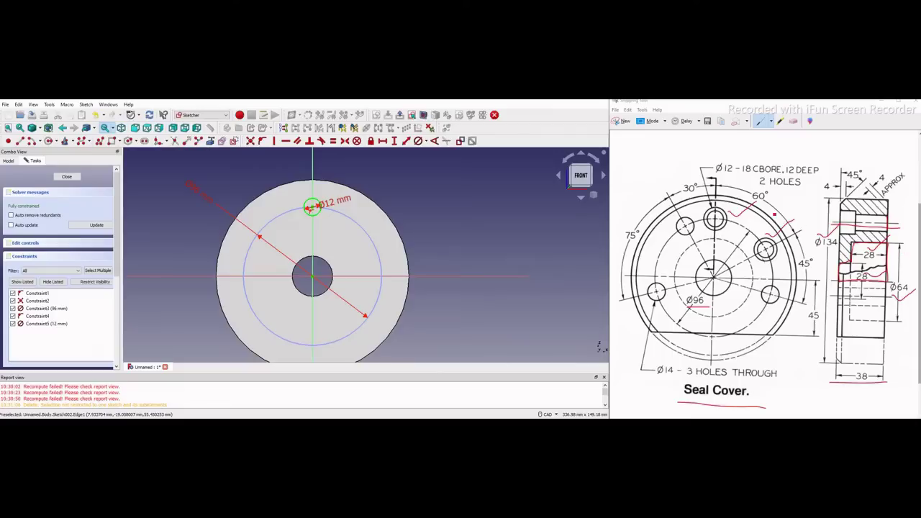
{"action": "left_click", "coordinate": [777, 204]}
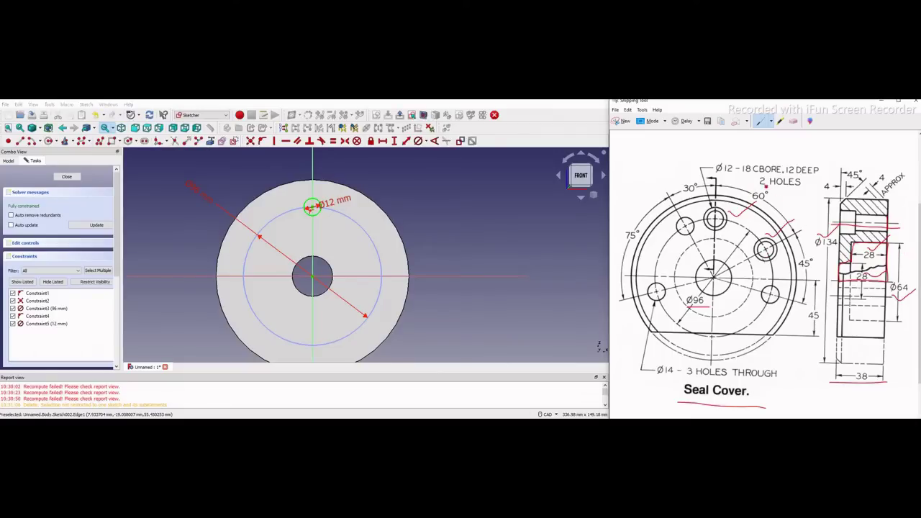
{"action": "left_click_drag", "start_coordinate": [773, 188], "coordinate": [752, 205]}
{"action": "left_click", "coordinate": [462, 237]}
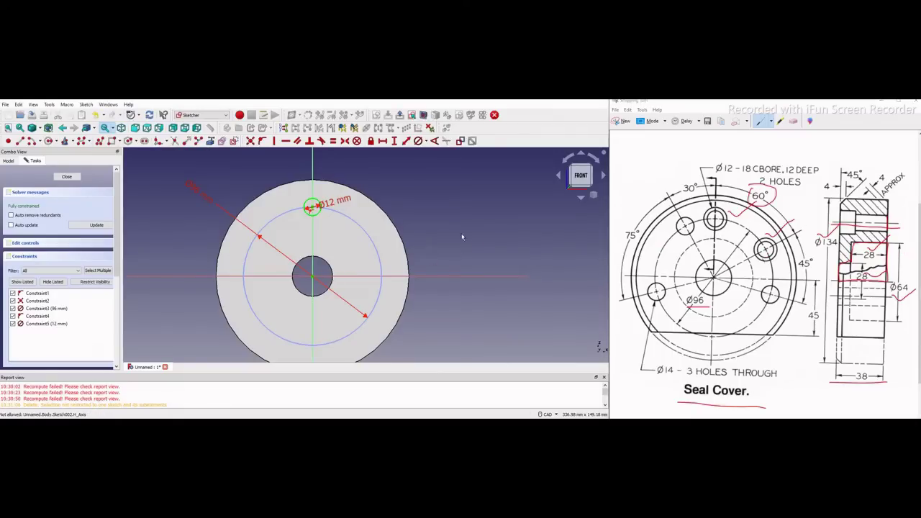
Draw a construction line from the disc centre toward the upper right
{"action": "left_click", "coordinate": [20, 141]}
{"action": "left_click", "coordinate": [313, 276]}
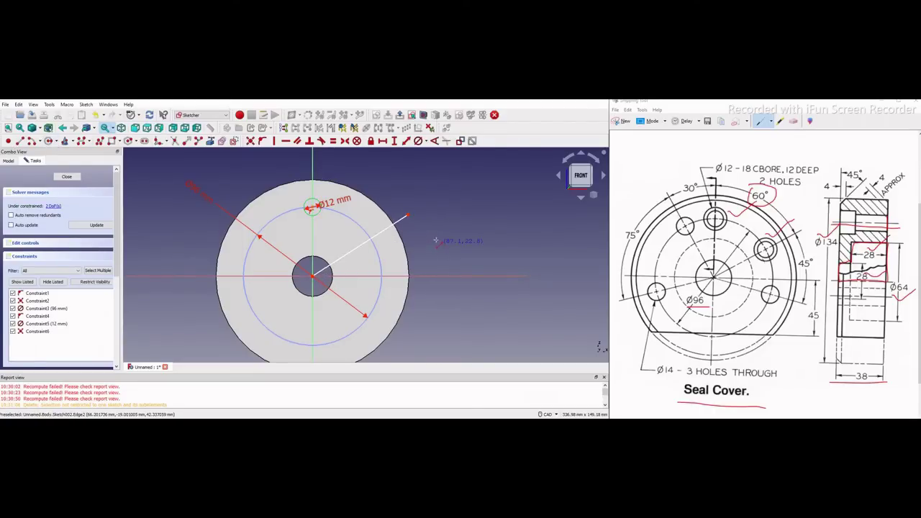
{"action": "left_click", "coordinate": [403, 219]}
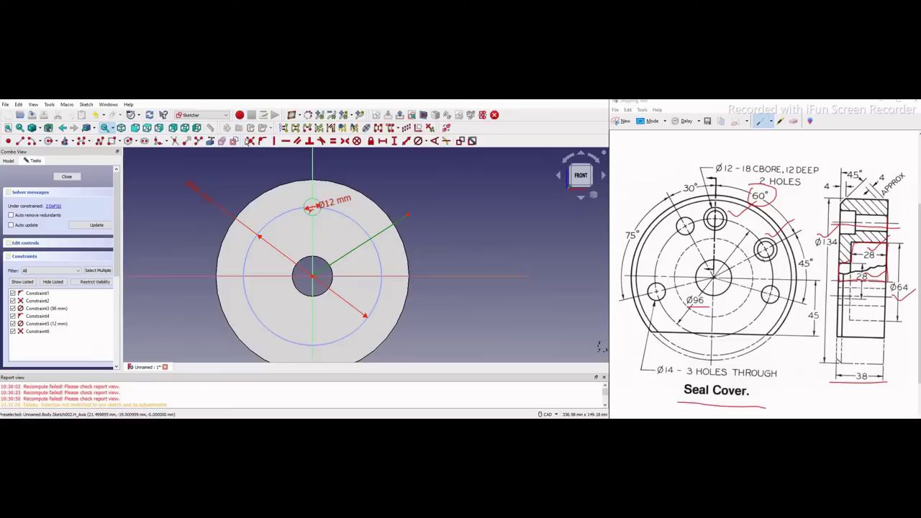
{"action": "left_click", "coordinate": [234, 141]}
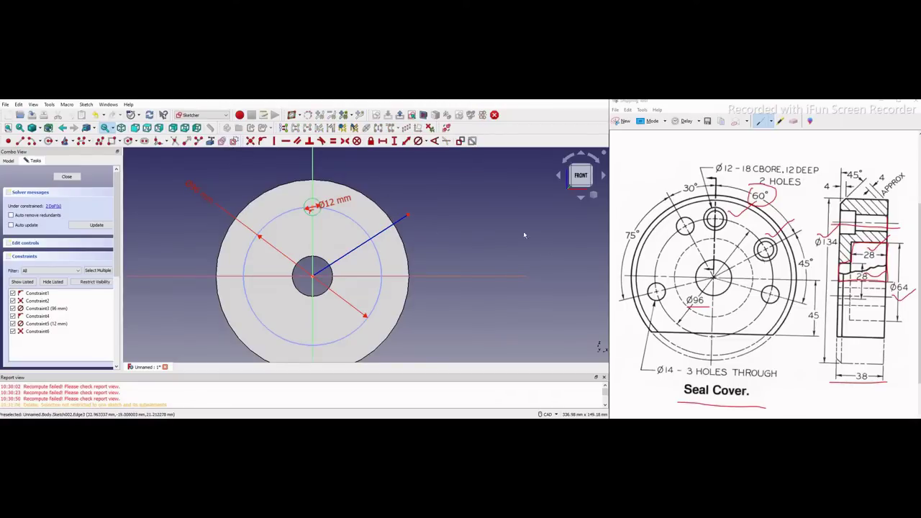
Constrain the line to 60° from the vertical axis, reposition the 60° and Ø12 labels, and begin another circle
{"action": "left_click", "coordinate": [425, 141]}
{"action": "left_click", "coordinate": [448, 160]}
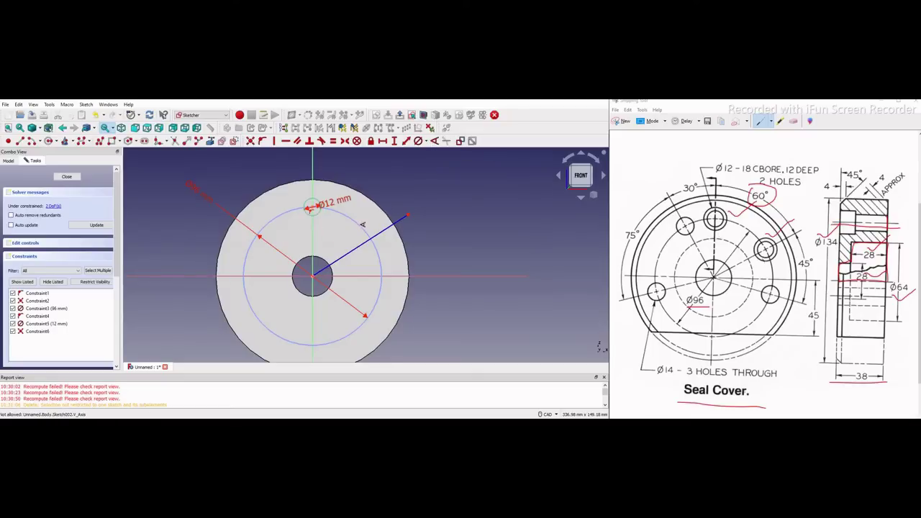
{"action": "left_click", "coordinate": [313, 237]}
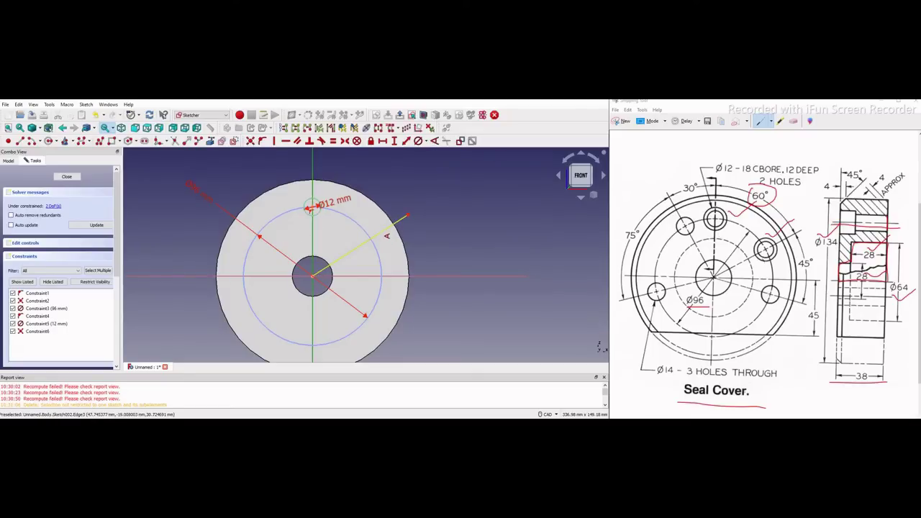
{"action": "left_click", "coordinate": [381, 233]}
{"action": "type", "text": "60"}
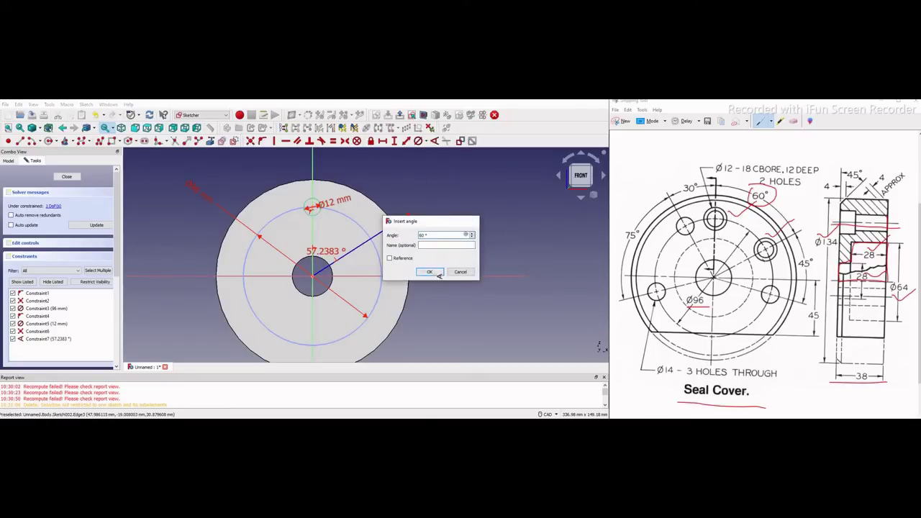
{"action": "left_click", "coordinate": [432, 271]}
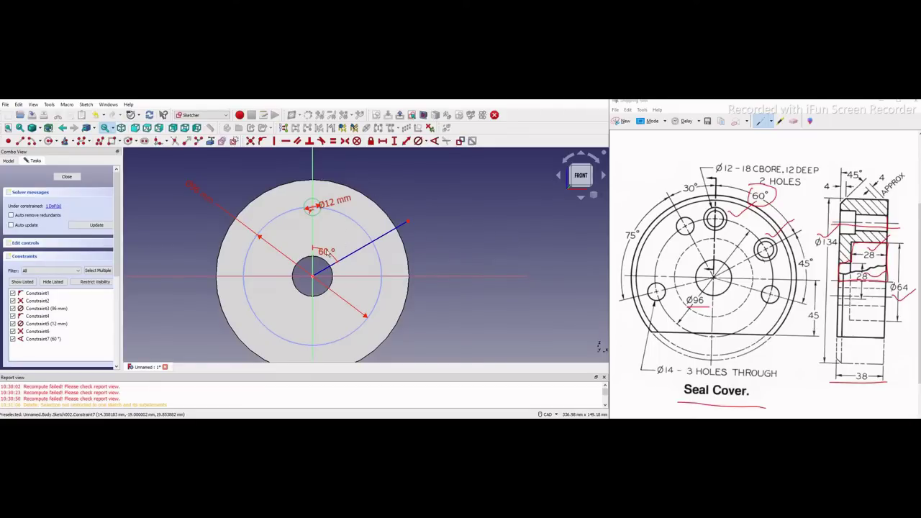
{"action": "left_click_drag", "start_coordinate": [327, 252], "coordinate": [387, 180]}
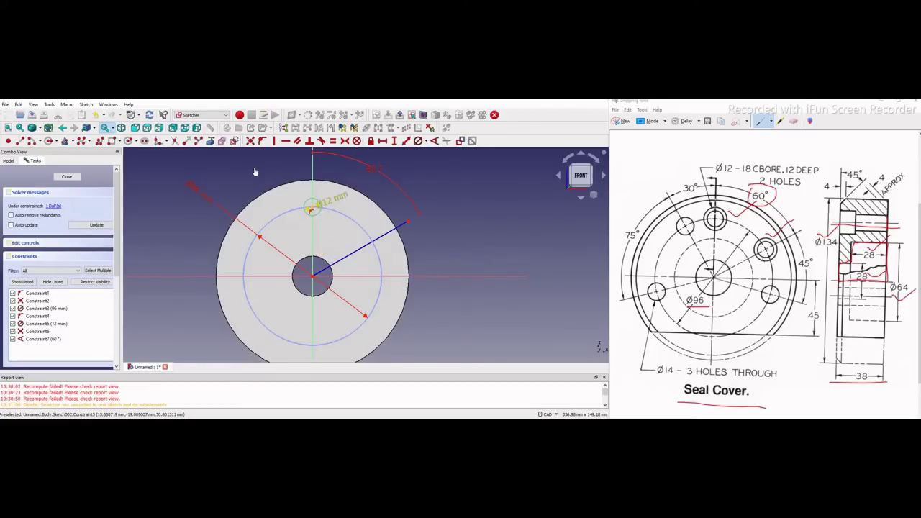
{"action": "left_click_drag", "start_coordinate": [326, 201], "coordinate": [277, 171]}
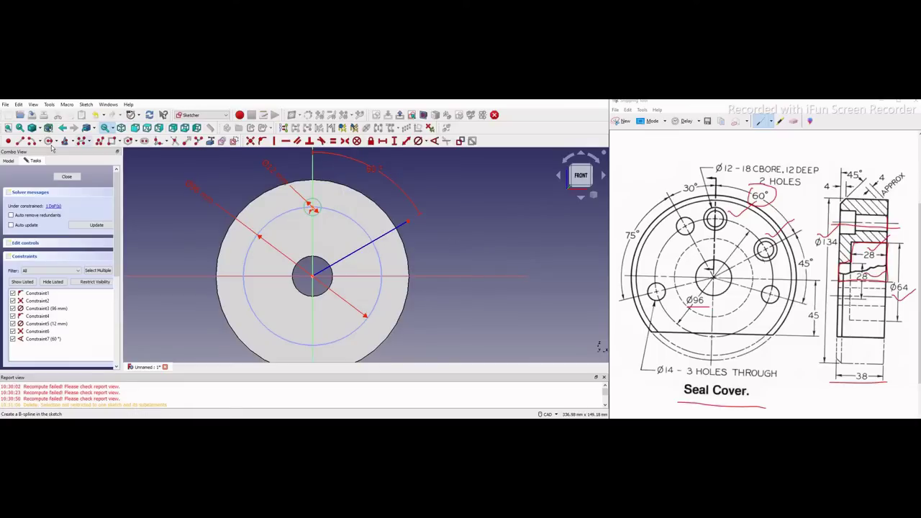
{"action": "scroll", "coordinate": [368, 228], "scroll_direction": "up", "scroll_amount": 4}
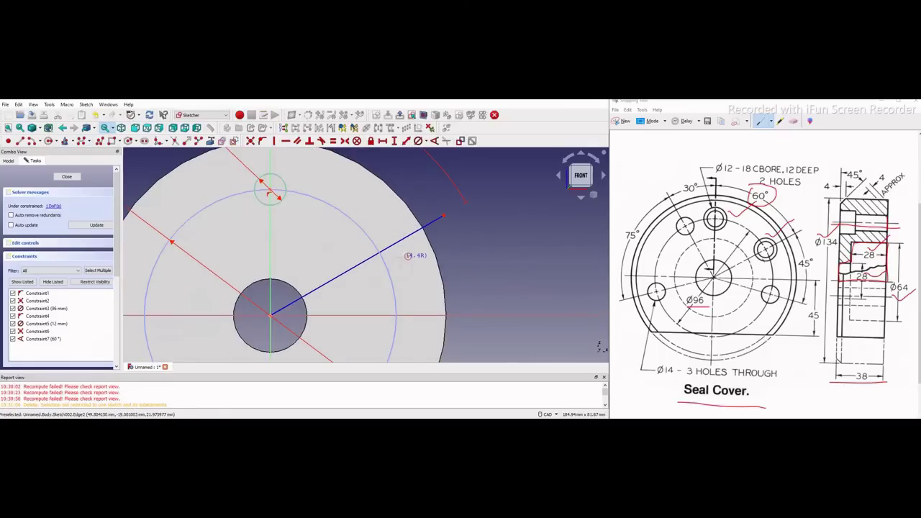
{"action": "left_click", "coordinate": [400, 268]}
Size the new circle and make it equal to the Ø12 hole circle
{"action": "left_click", "coordinate": [415, 259]}
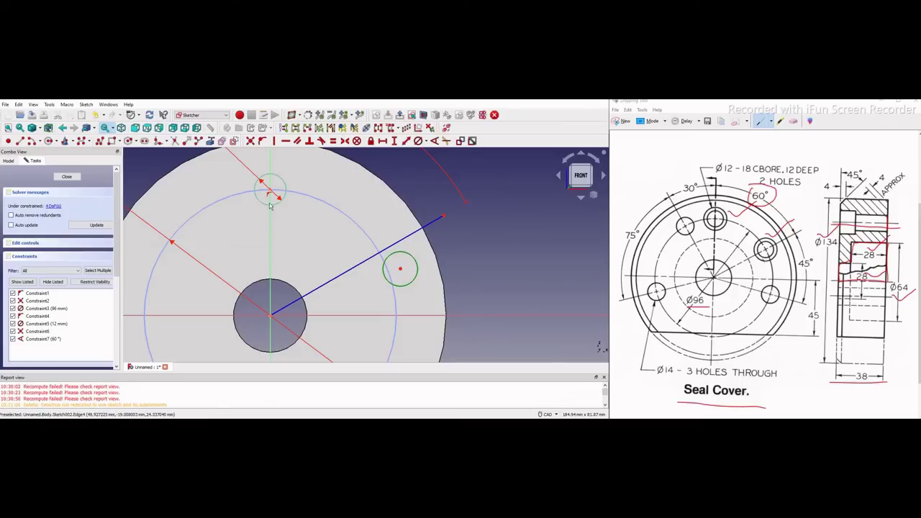
{"action": "left_click", "coordinate": [278, 206]}
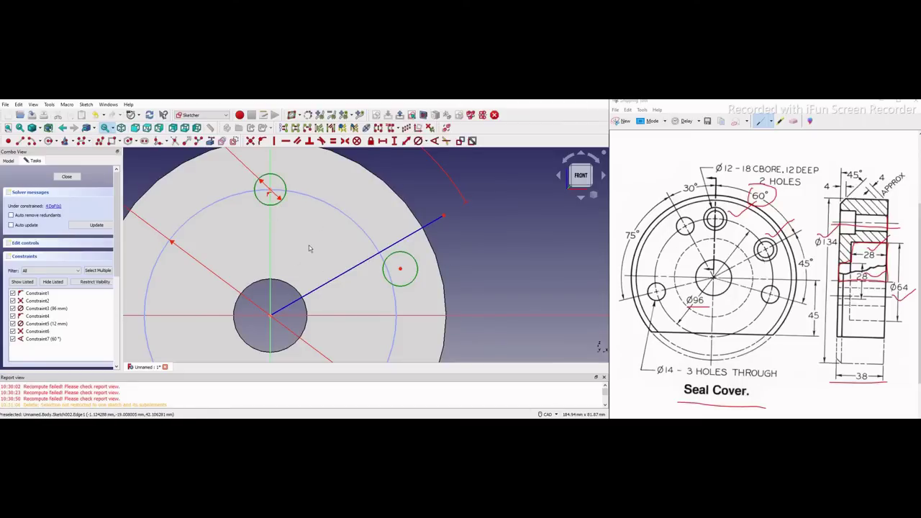
{"action": "left_click", "coordinate": [333, 142]}
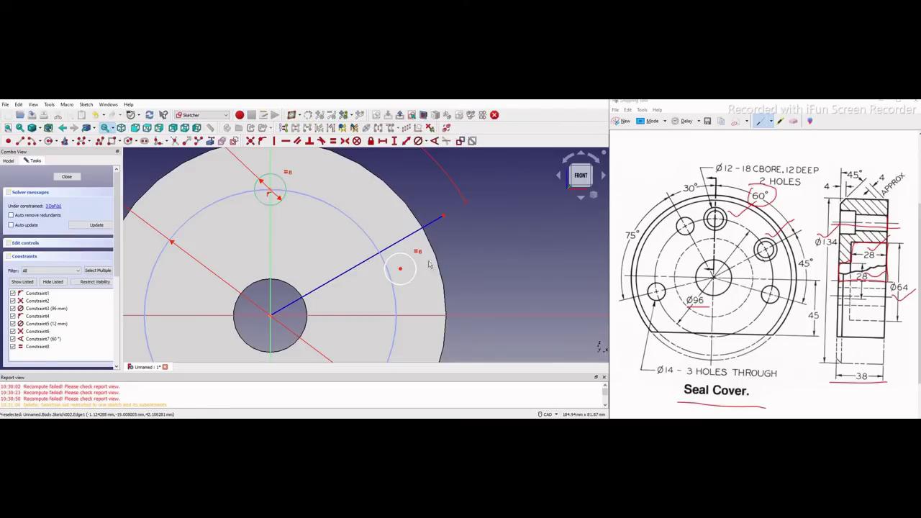
Place the new circle's centre on both the Ø96 bolt circle and the 60° line
{"action": "left_click", "coordinate": [392, 278]}
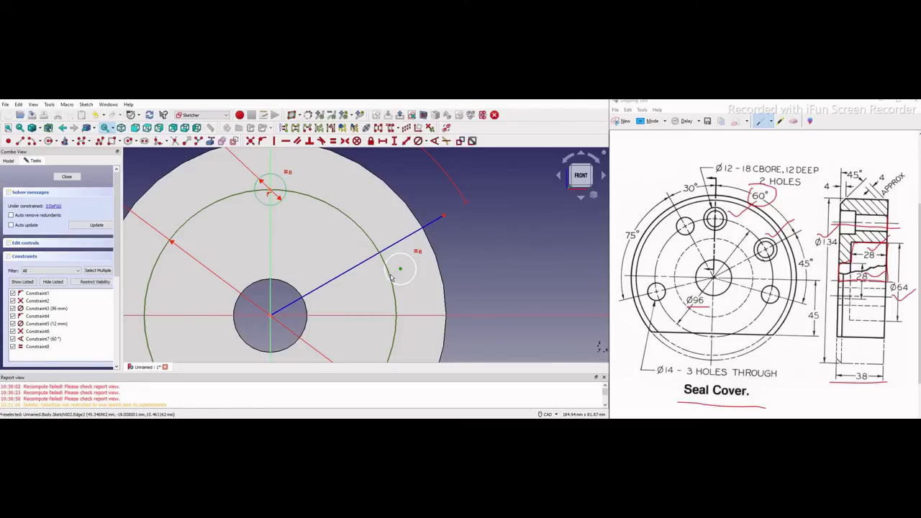
{"action": "left_click", "coordinate": [261, 142]}
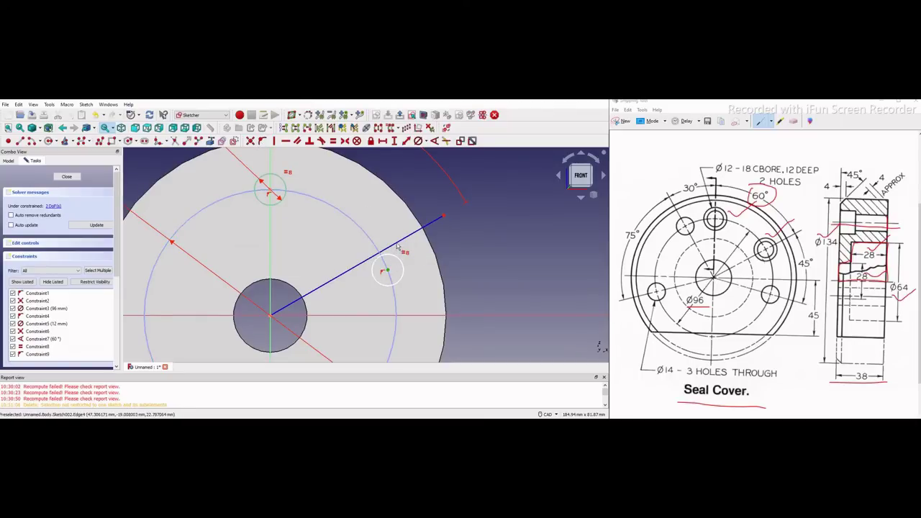
{"action": "left_click", "coordinate": [396, 248]}
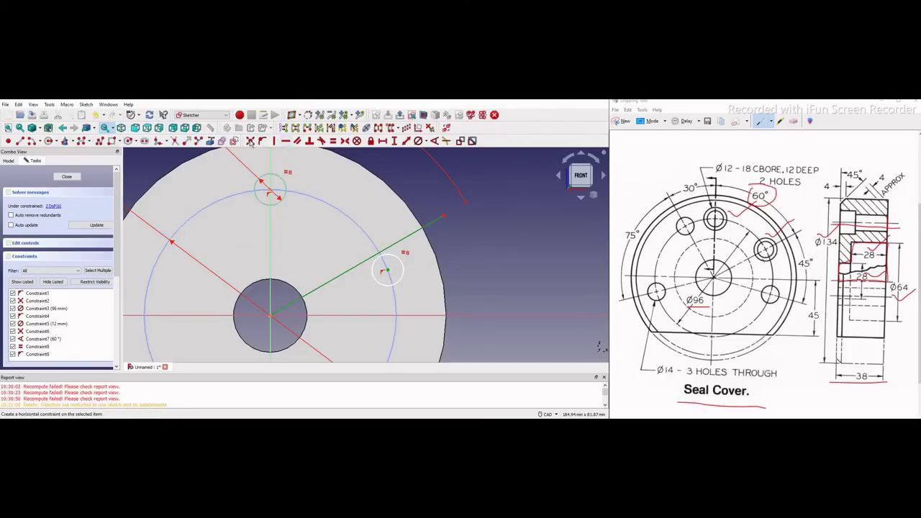
{"action": "left_click", "coordinate": [262, 141]}
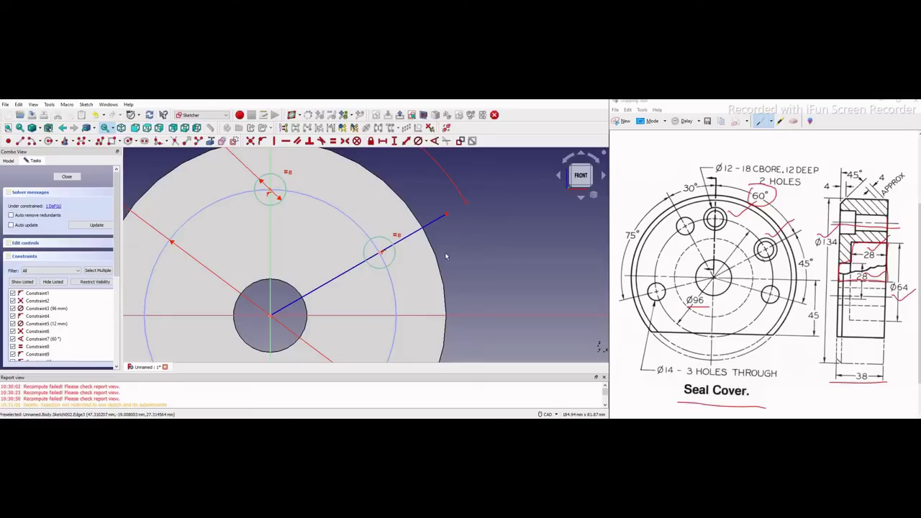
{"action": "scroll", "coordinate": [374, 249], "scroll_direction": "down", "scroll_amount": 1}
{"action": "scroll", "coordinate": [376, 249], "scroll_direction": "down", "scroll_amount": 2}
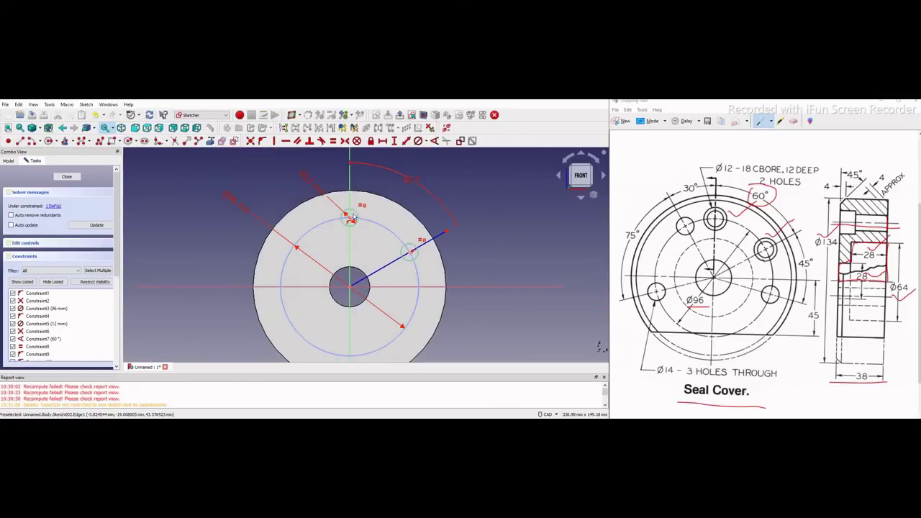
Close the hole sketch and return to the 3D body
{"action": "left_click", "coordinate": [75, 178]}
{"action": "scroll", "coordinate": [317, 269], "scroll_direction": "down", "scroll_amount": 1}
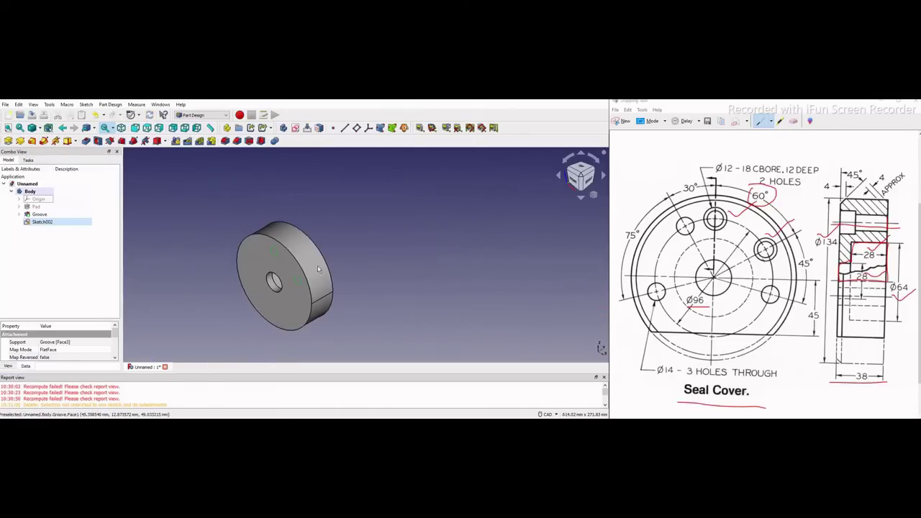
{"action": "scroll", "coordinate": [211, 257], "scroll_direction": "up", "scroll_amount": 2}
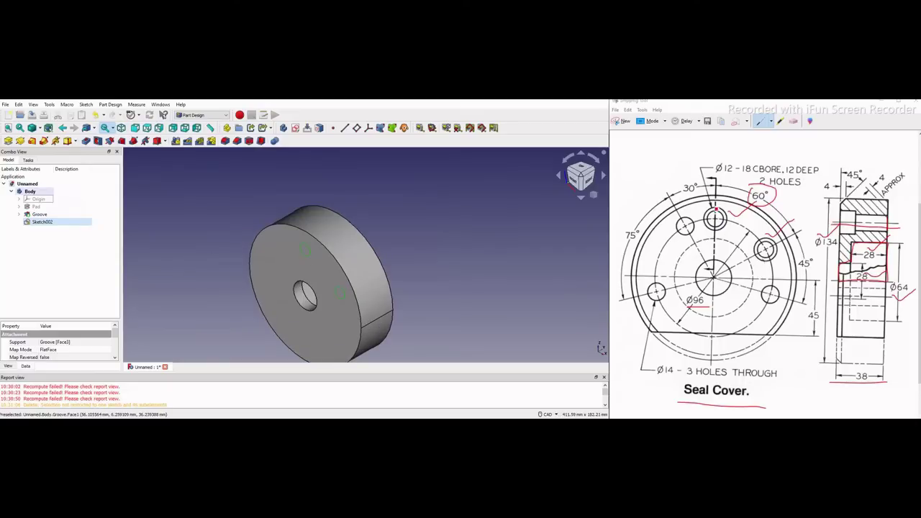
Erase the red markup from the reference drawing and start a Hole feature from the sketch
{"action": "left_click", "coordinate": [793, 121]}
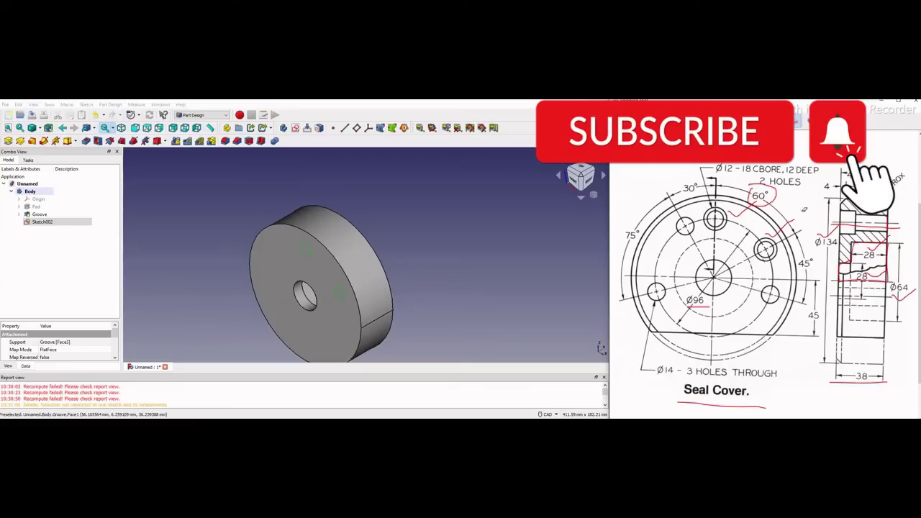
{"action": "left_click_drag", "start_coordinate": [758, 195], "coordinate": [867, 252]}
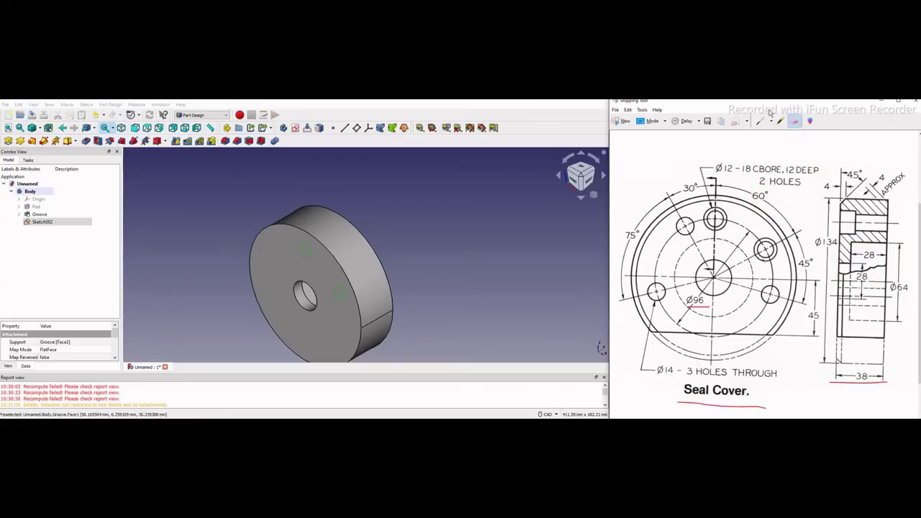
{"action": "left_click", "coordinate": [187, 140]}
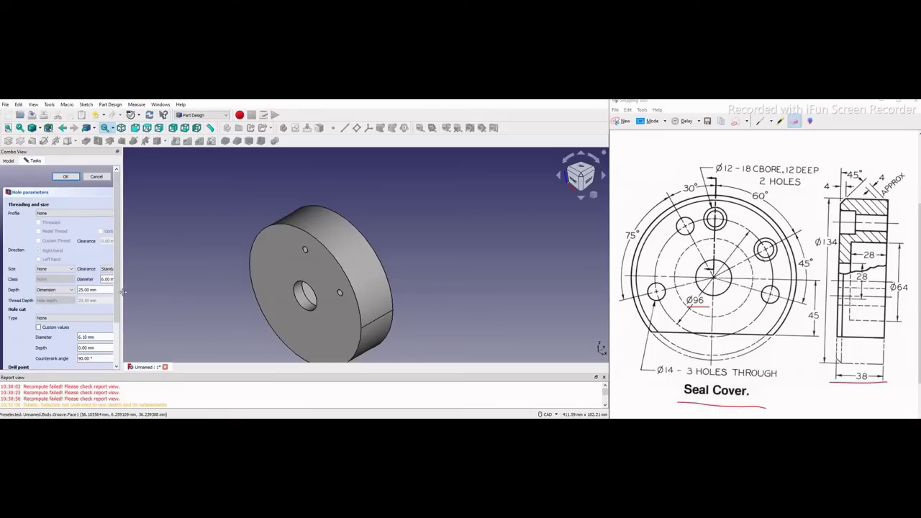
Set the hole to 12 mm diameter, Through all depth, with a Counterbore cut type
{"action": "left_click_drag", "start_coordinate": [121, 291], "coordinate": [206, 296]}
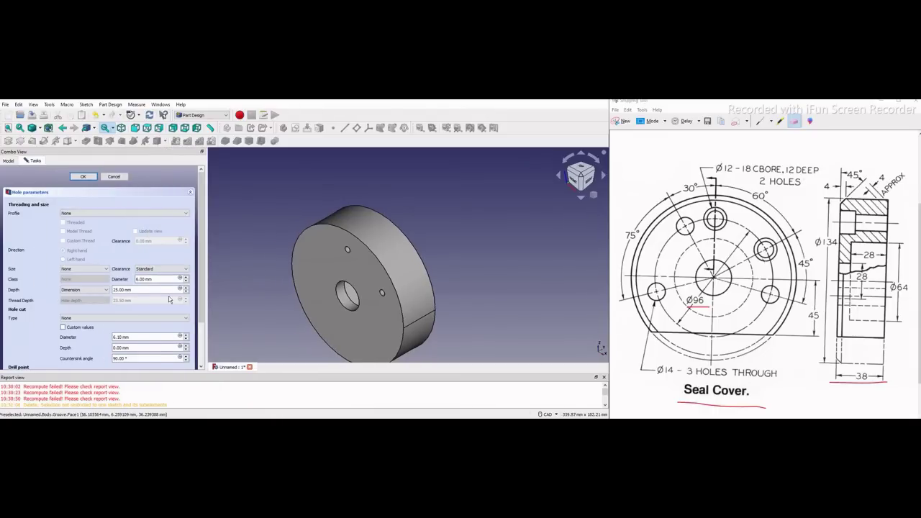
{"action": "scroll", "coordinate": [166, 298], "scroll_direction": "down", "scroll_amount": 3}
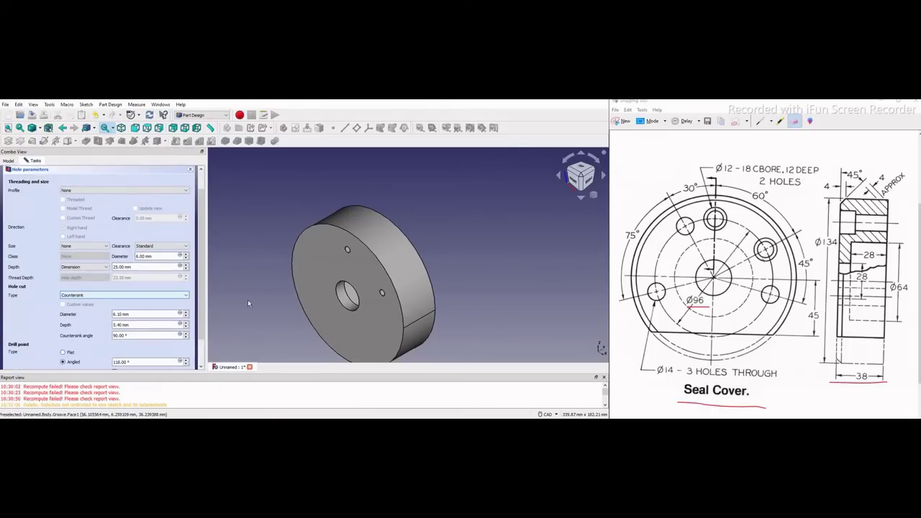
{"action": "triple_click", "coordinate": [156, 256]}
{"action": "type", "text": "12"}
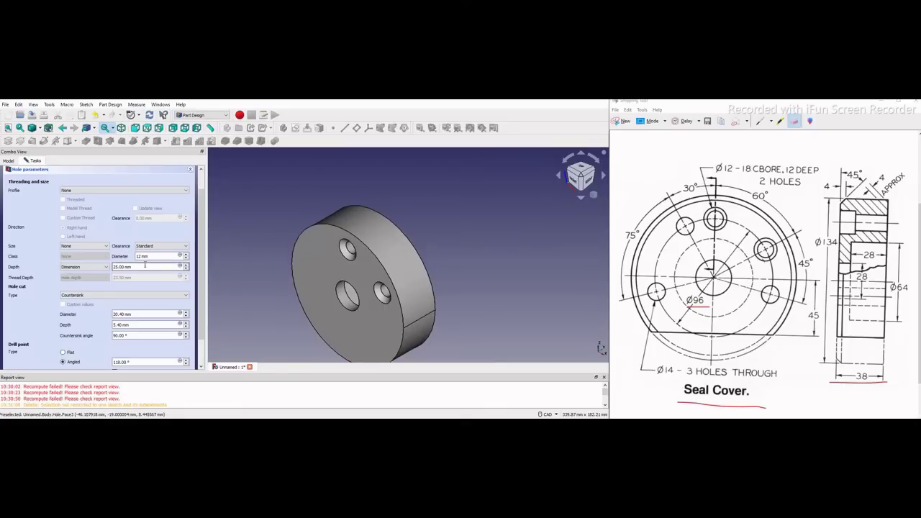
{"action": "left_click", "coordinate": [84, 267]}
{"action": "left_click", "coordinate": [79, 278]}
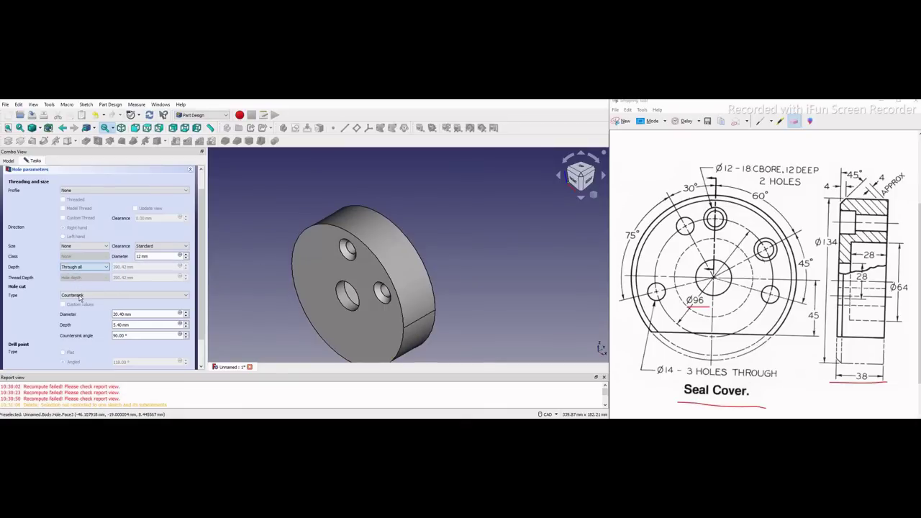
{"action": "left_click", "coordinate": [79, 299]}
{"action": "left_click", "coordinate": [76, 307]}
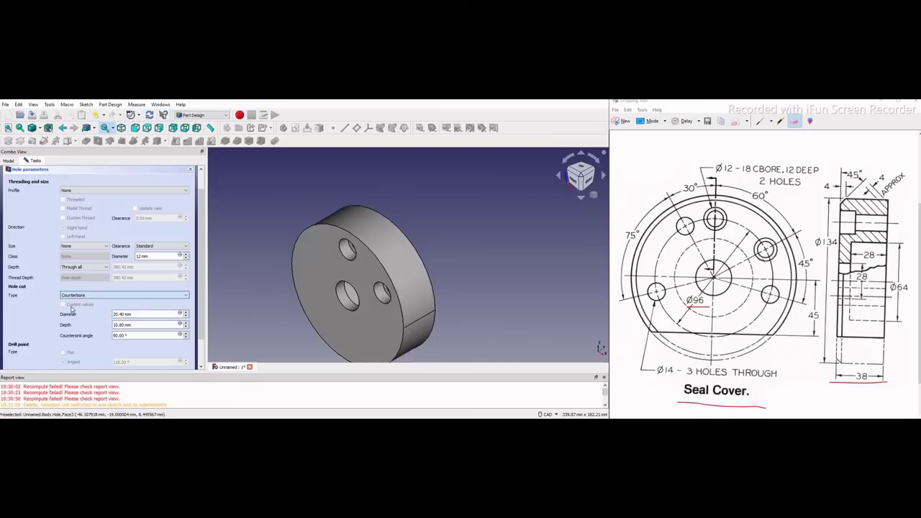
Set the counterbore to 18 mm diameter and 12 mm depth
{"action": "scroll", "coordinate": [328, 275], "scroll_direction": "up", "scroll_amount": 5}
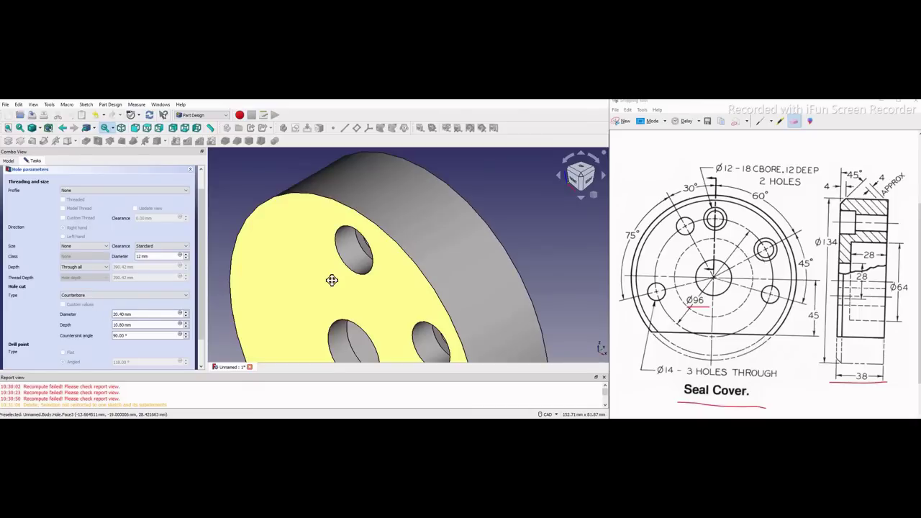
{"action": "middle_click_drag", "start_coordinate": [353, 273], "coordinate": [398, 267]}
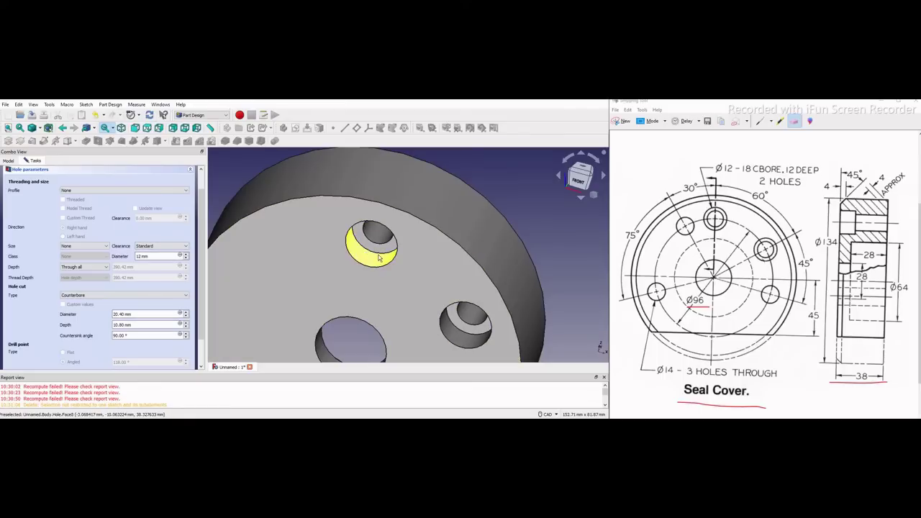
{"action": "left_click_drag", "start_coordinate": [154, 315], "coordinate": [80, 310]}
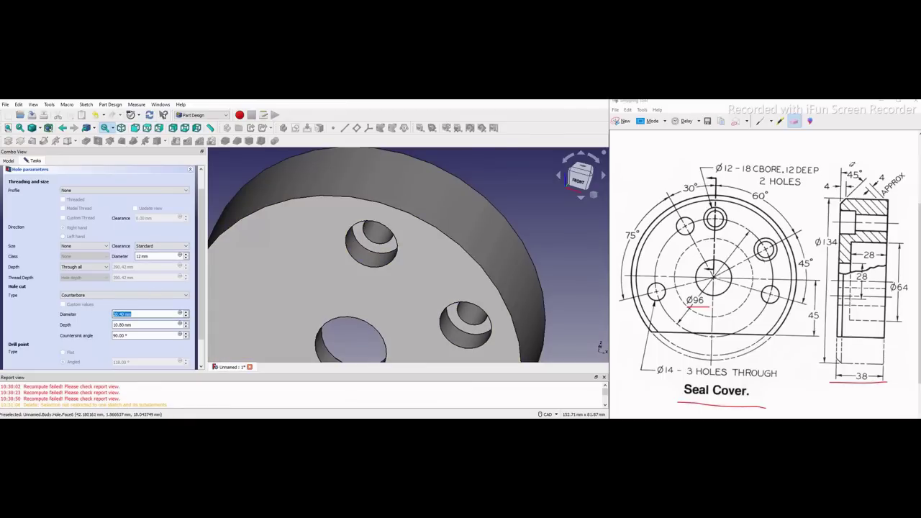
{"action": "type", "text": "18"}
{"action": "left_click", "coordinate": [147, 326]}
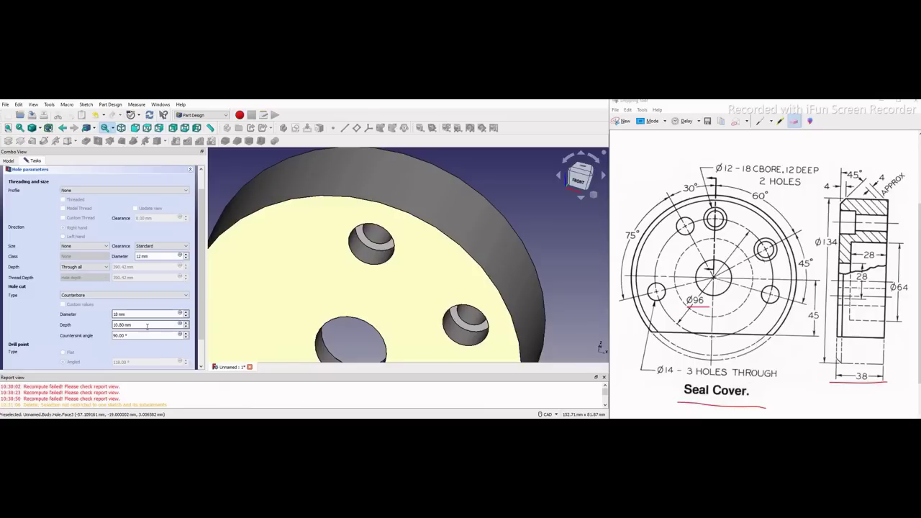
{"action": "key", "text": "Tab"}
{"action": "type", "text": "12"}
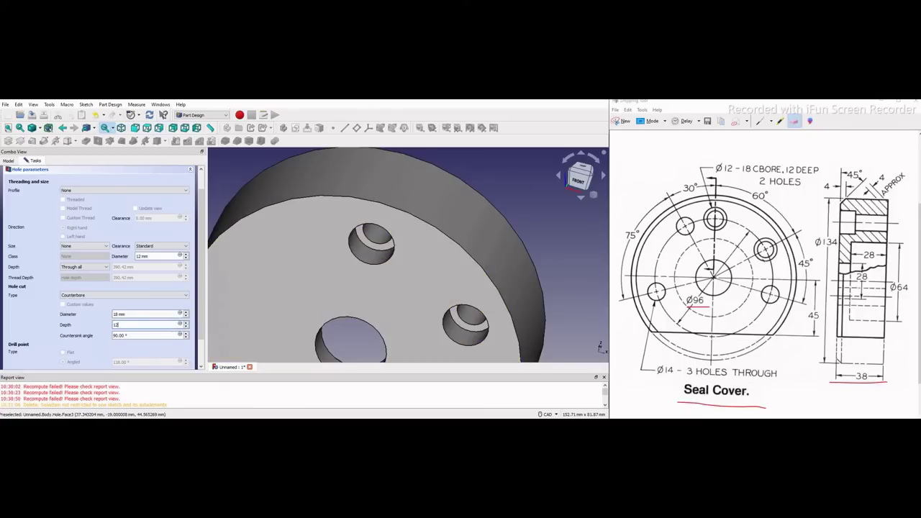
Mark the Ø12 - 18 CBORE callout on the drawing and re-enter the 18 mm counterbore diameter
{"action": "left_click", "coordinate": [760, 121]}
{"action": "left_click_drag", "start_coordinate": [788, 173], "coordinate": [740, 174]}
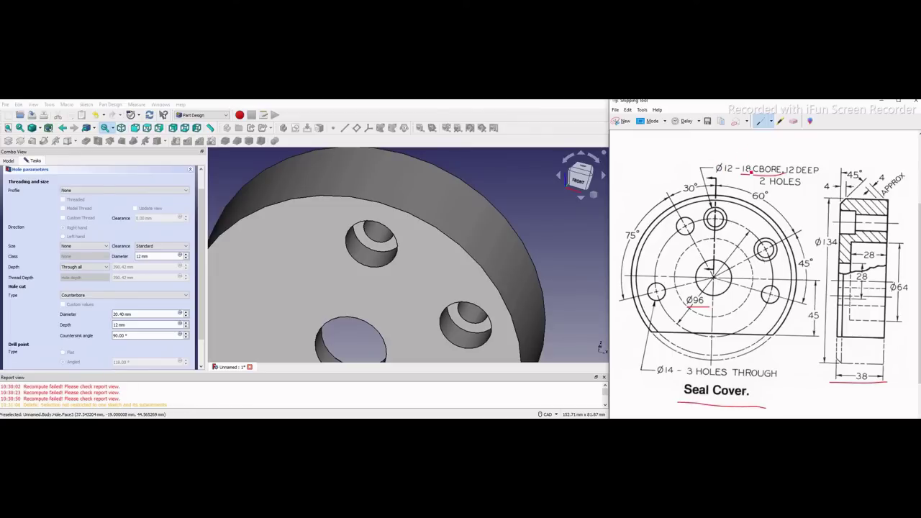
{"action": "left_click_drag", "start_coordinate": [718, 152], "coordinate": [753, 143]}
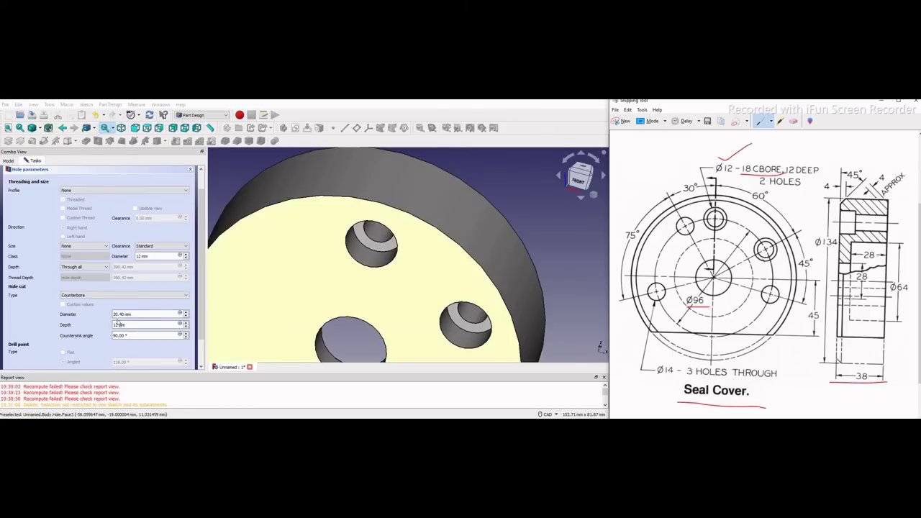
{"action": "left_click_drag", "start_coordinate": [134, 314], "coordinate": [111, 311]}
{"action": "type", "text": "18"}
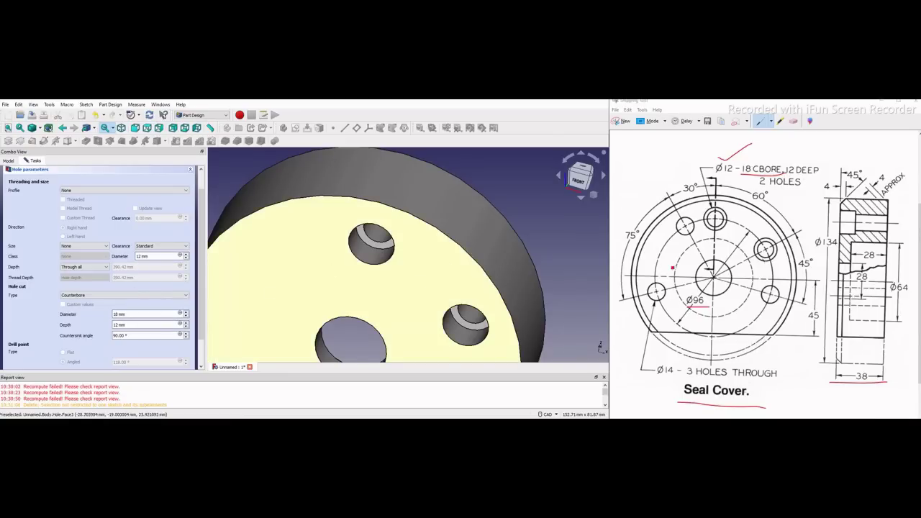
Close the Report view and show the disc in isometric view
{"action": "scroll", "coordinate": [335, 300], "scroll_direction": "down", "scroll_amount": 4}
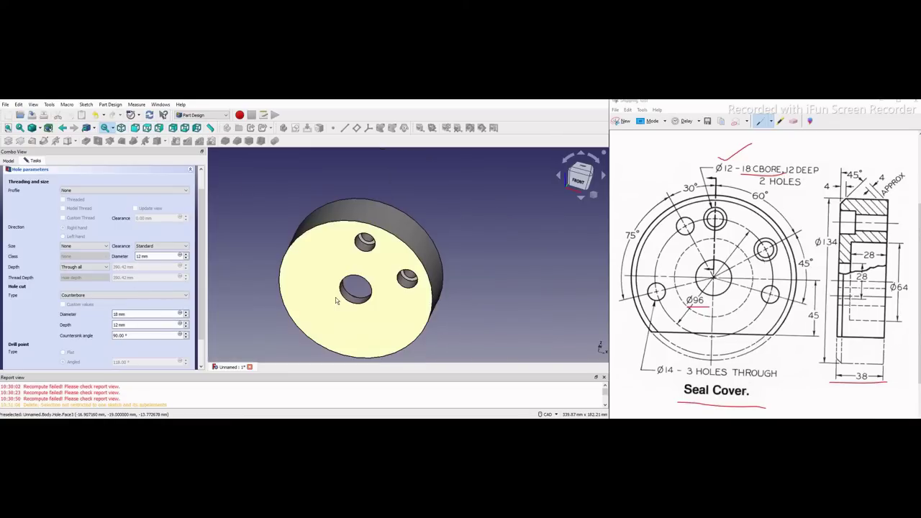
{"action": "scroll", "coordinate": [327, 297], "scroll_direction": "up", "scroll_amount": 2}
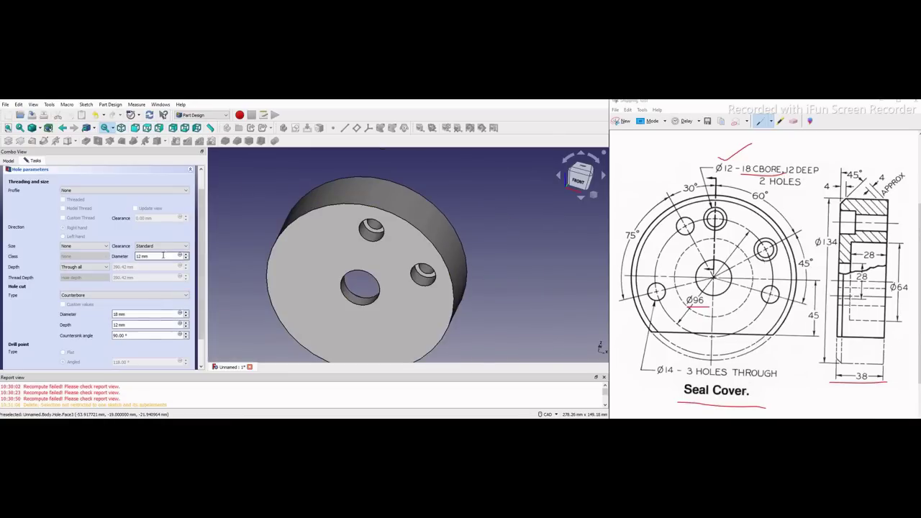
{"action": "scroll", "coordinate": [144, 242], "scroll_direction": "up", "scroll_amount": 1}
{"action": "middle_click_drag", "start_coordinate": [497, 300], "coordinate": [446, 317]}
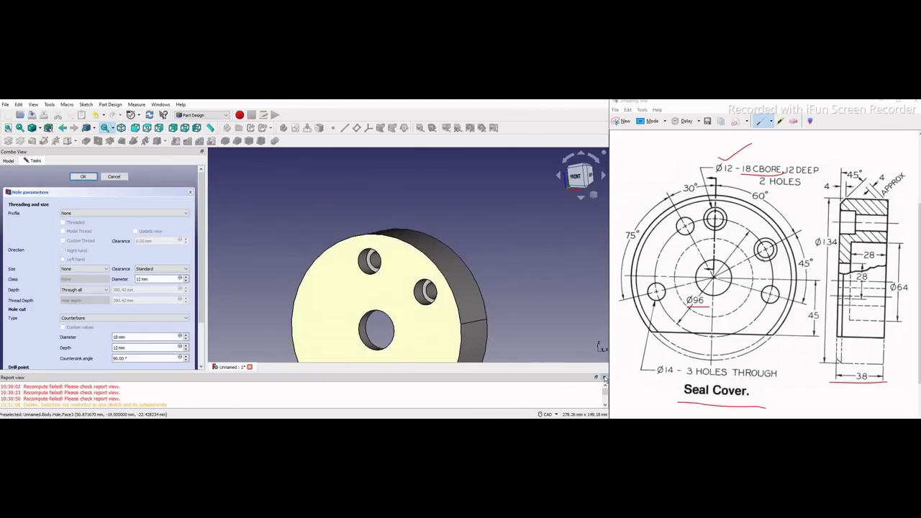
{"action": "left_click", "coordinate": [603, 376]}
{"action": "left_click", "coordinate": [594, 195]}
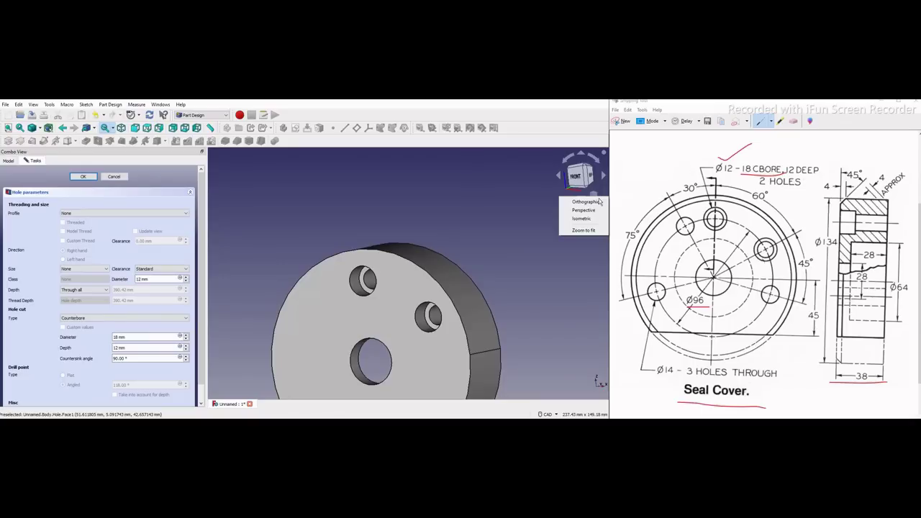
{"action": "left_click", "coordinate": [587, 219]}
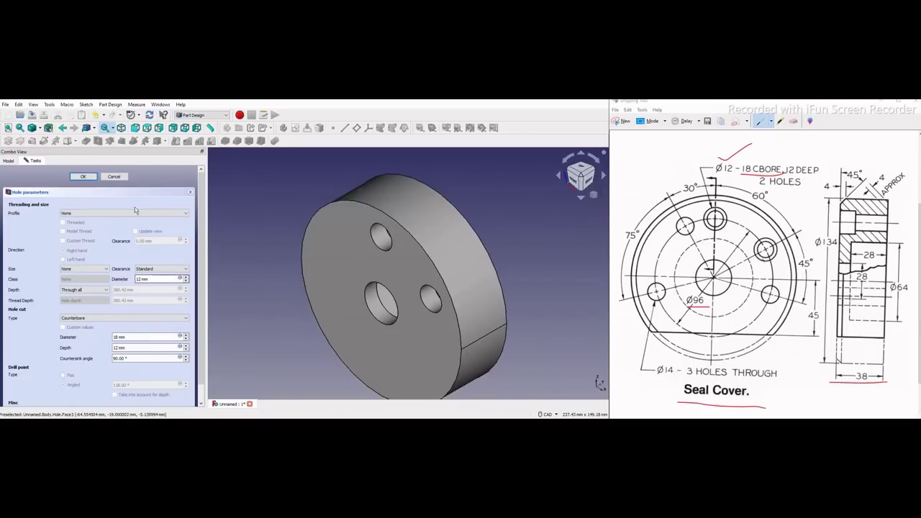
Confirm the counterbored hole feature and switch to the front view
{"action": "left_click", "coordinate": [84, 177]}
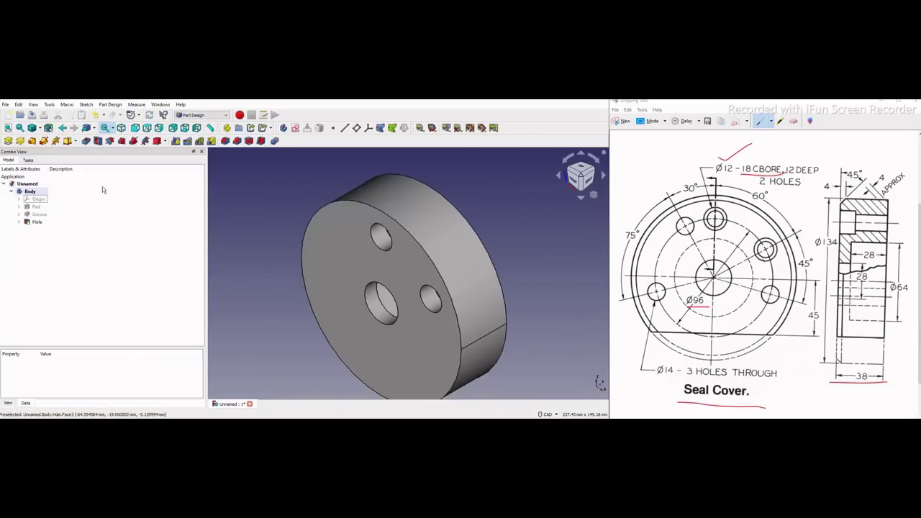
{"action": "key", "text": "1"}
{"action": "scroll", "coordinate": [411, 281], "scroll_direction": "up", "scroll_amount": 3}
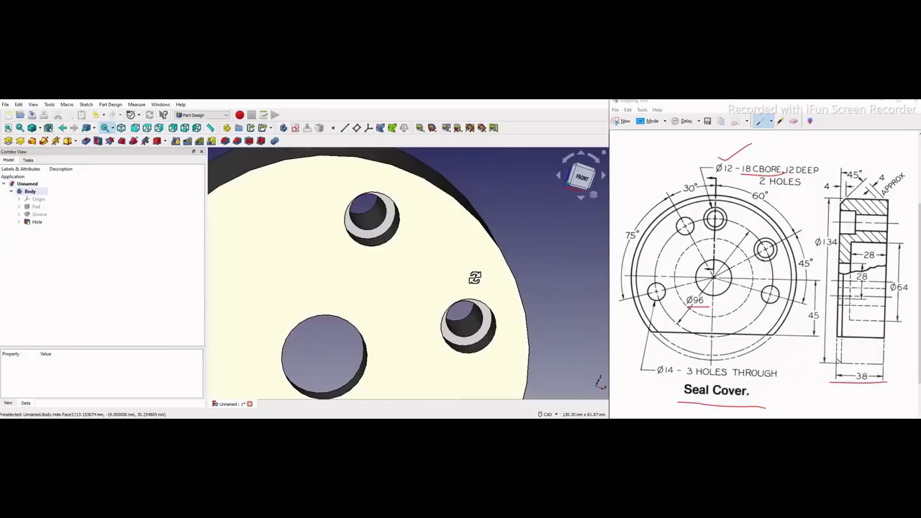